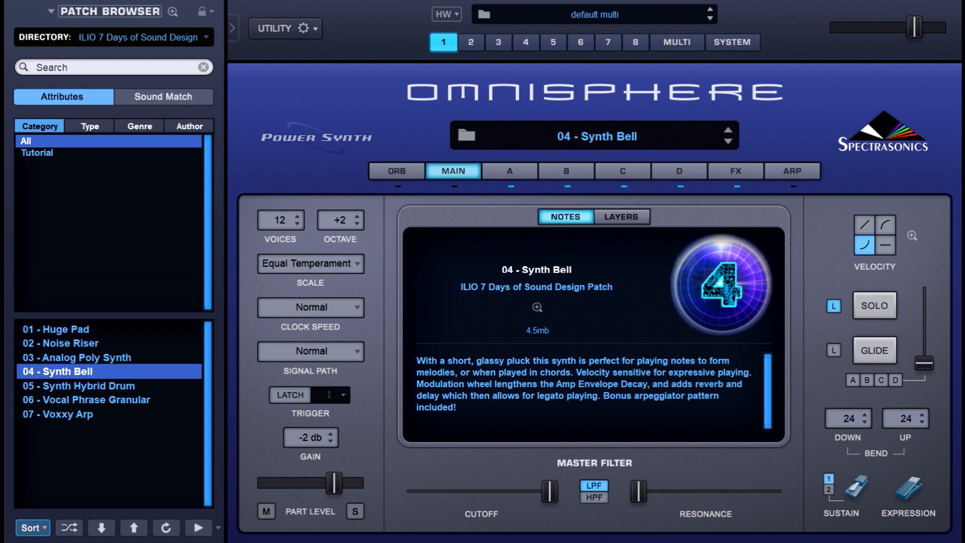
# Show the four layers, inspect layer D's Simple Glassian soundsource up close, then mute layer B.
pyautogui.click(629, 216)
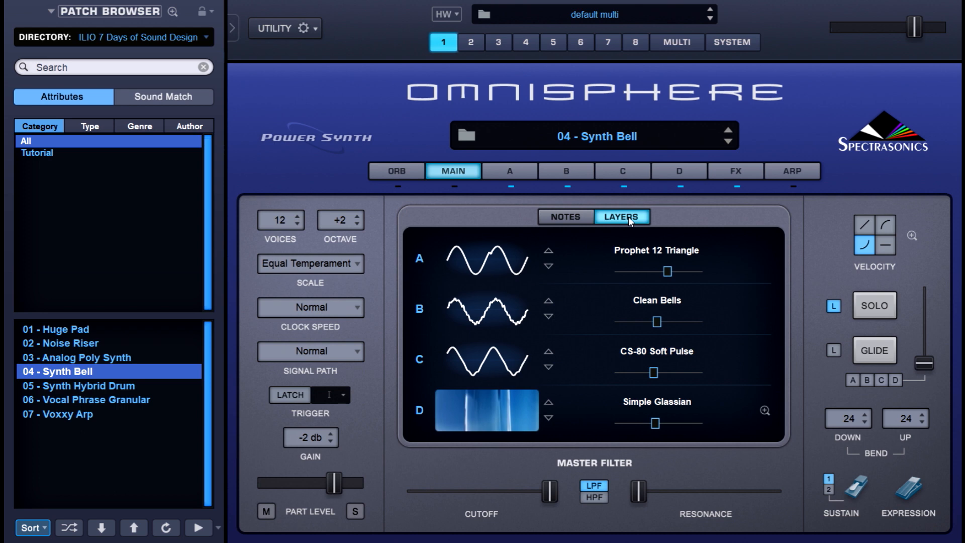
pyautogui.click(765, 410)
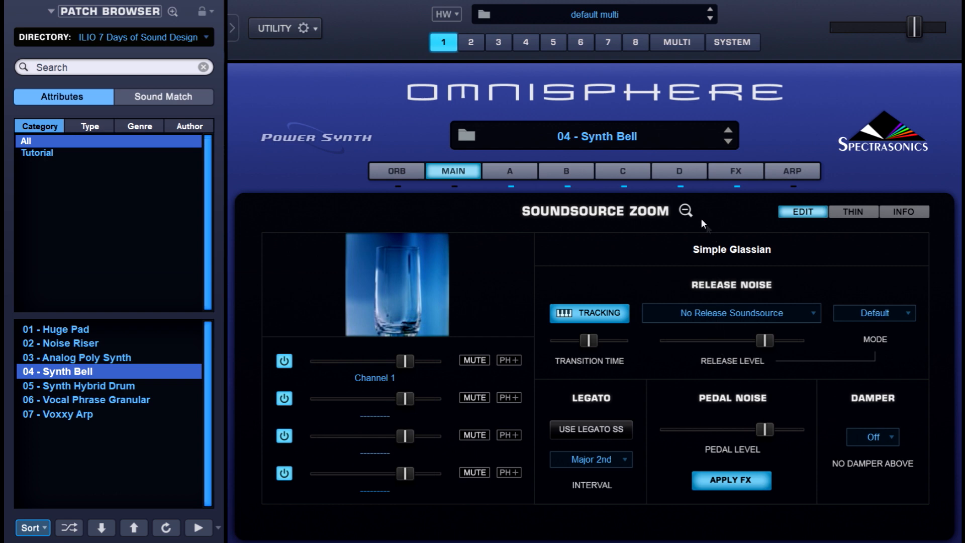
pyautogui.click(685, 210)
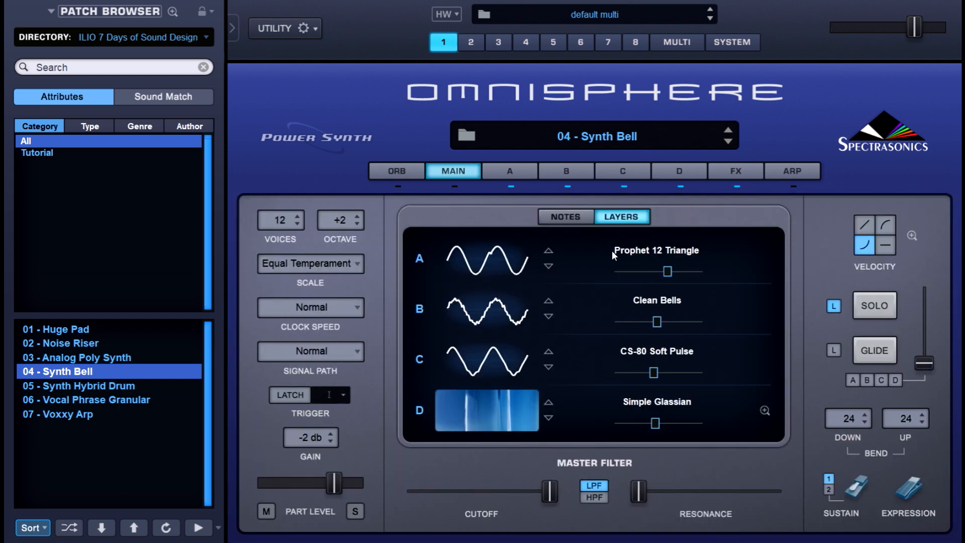
pyautogui.click(418, 307)
# Switch off layers C and D, leaving only layer A sounding.
pyautogui.click(418, 359)
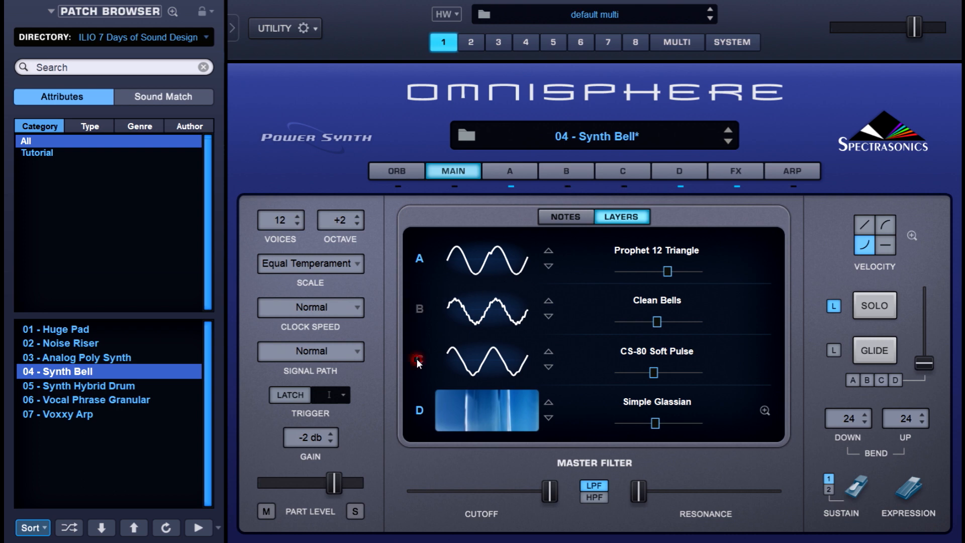
pyautogui.click(418, 410)
# Re-enable layer A and view its Prophet 12 Triangle oscillator and HPF Crisp filter.
pyautogui.click(419, 259)
pyautogui.click(533, 174)
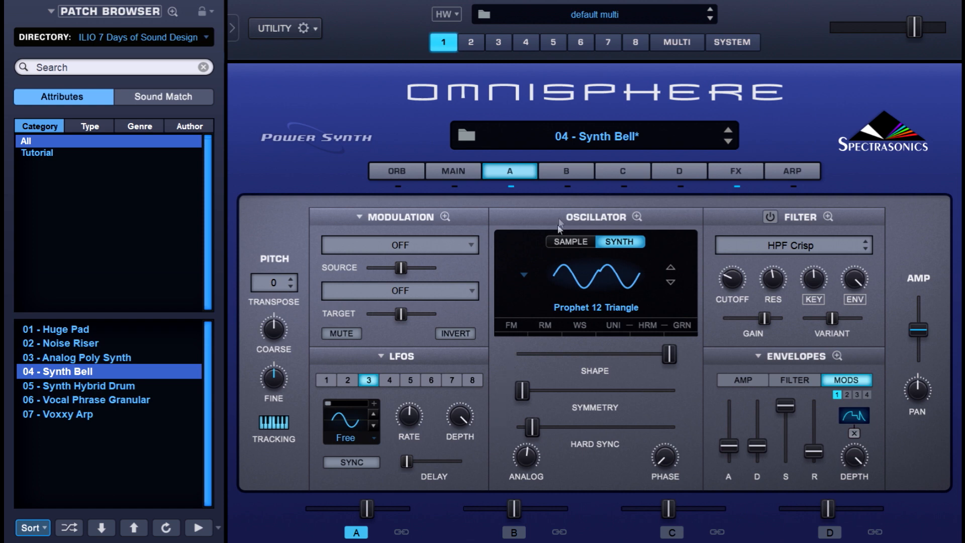
# Turn on layer B (Clean Bells), review its unison oscillator settings, then go to layer C.
pyautogui.click(564, 175)
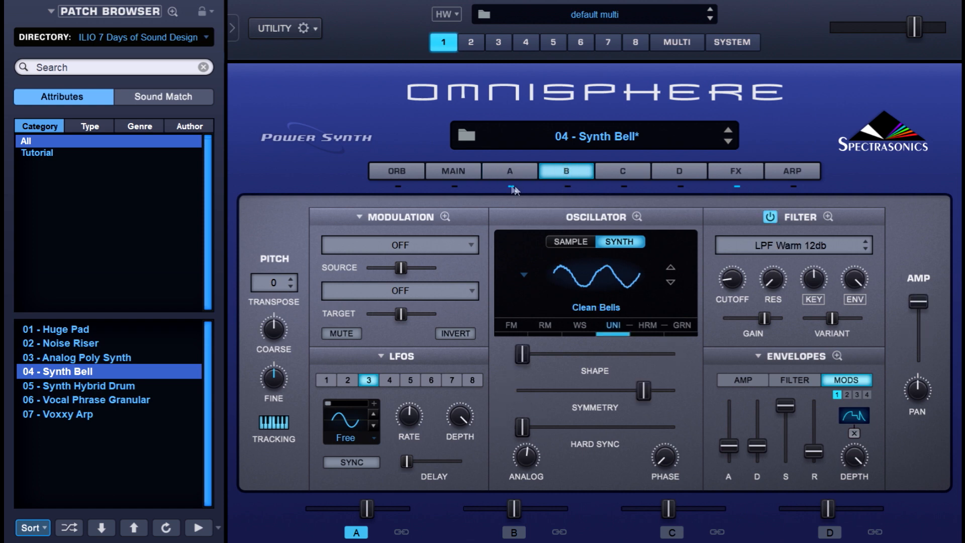
pyautogui.click(566, 187)
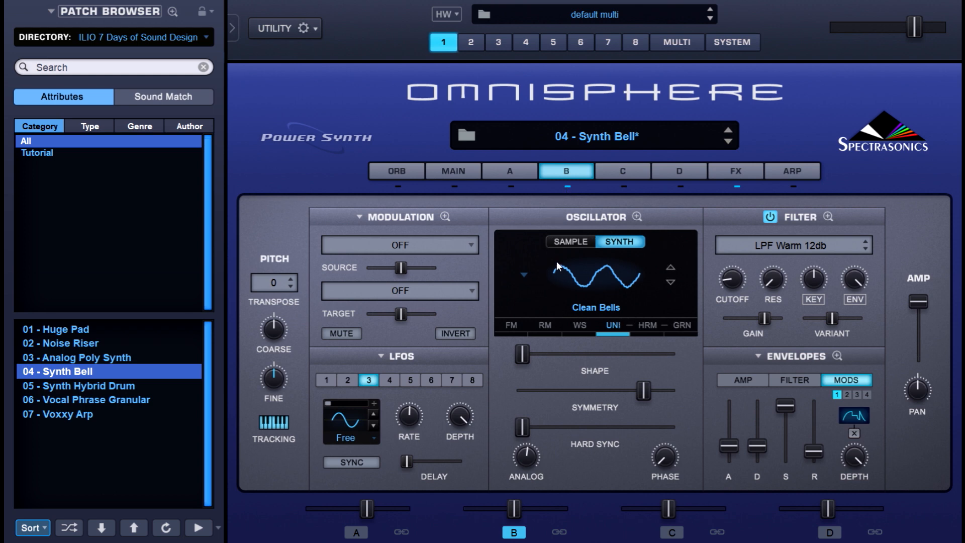
pyautogui.click(618, 327)
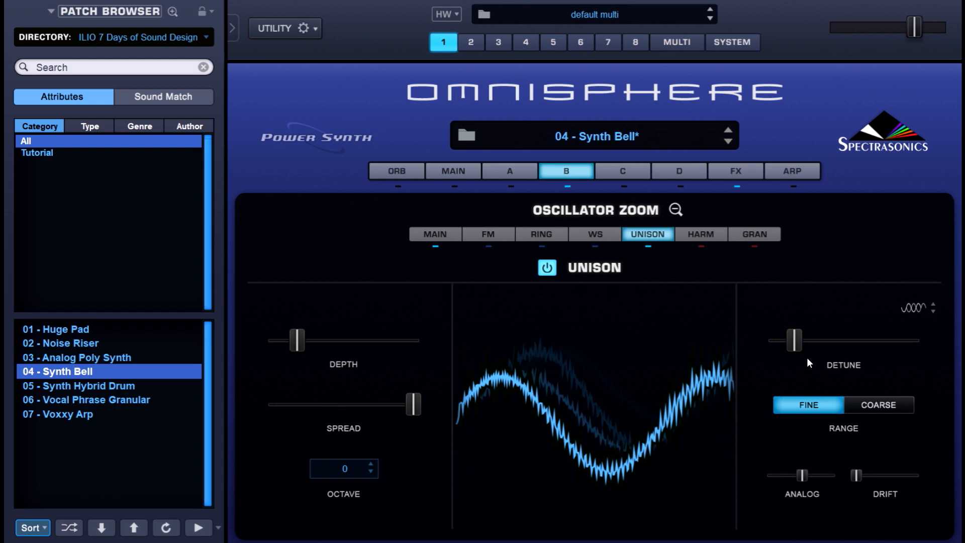
pyautogui.click(678, 208)
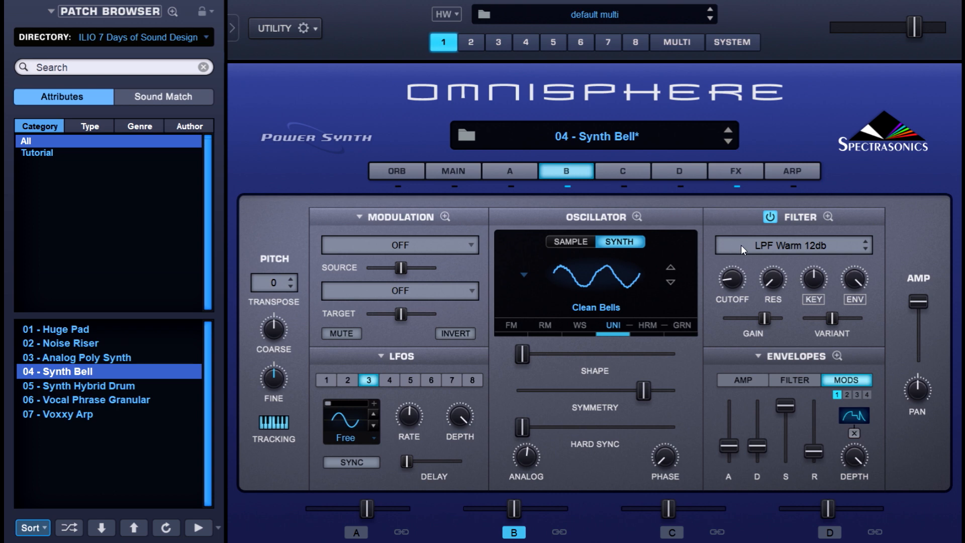
pyautogui.click(621, 174)
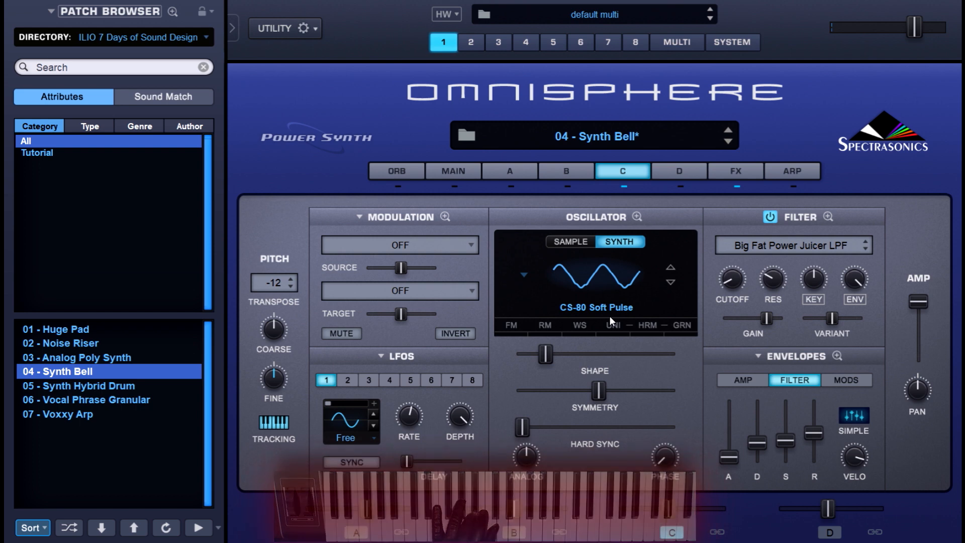
# Raise layer C's amp envelope sustain from 0.00 to 0.61.
pyautogui.click(725, 381)
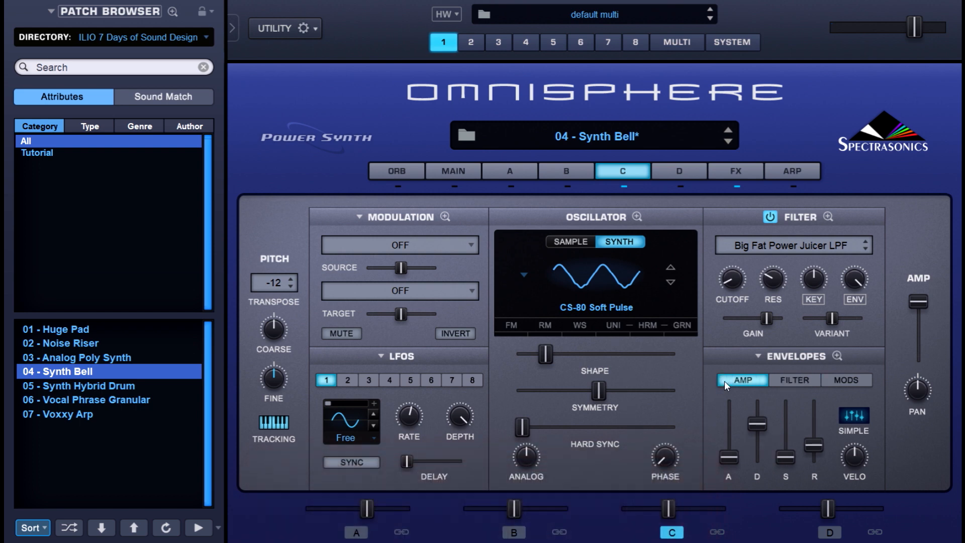
pyautogui.click(791, 454)
pyautogui.moveTo(792, 455)
pyautogui.mouseDown()
pyautogui.moveTo(795, 424)
pyautogui.moveTo(801, 466)
pyautogui.mouseUp()
# Lower layer C's filter envelope velocity to about 0.71, then move to layer D.
pyautogui.click(793, 381)
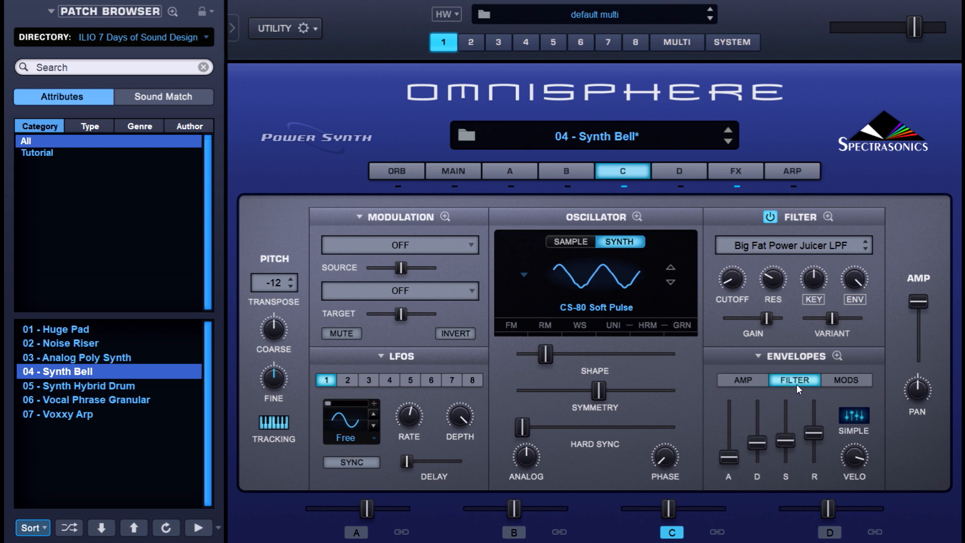
pyautogui.click(858, 457)
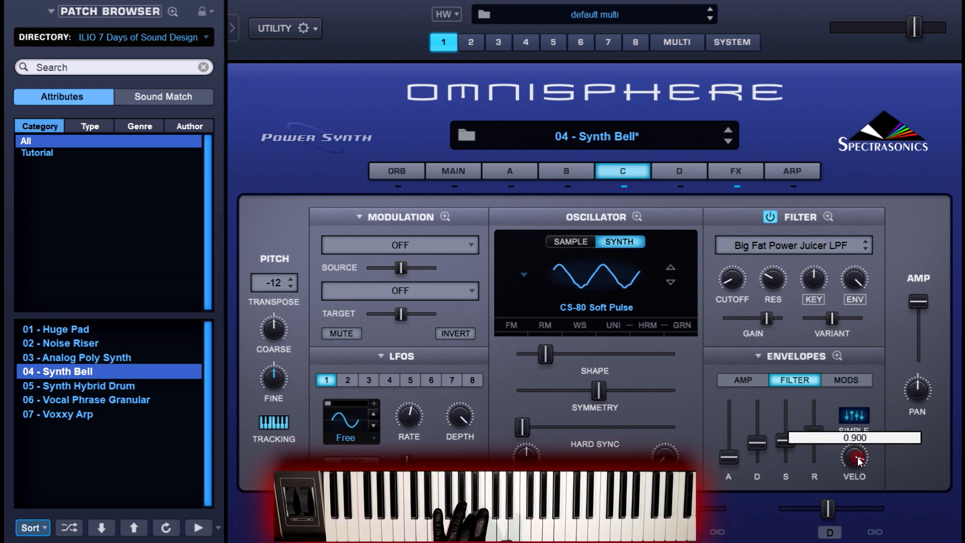
pyautogui.moveTo(858, 458)
pyautogui.mouseDown()
pyautogui.moveTo(849, 520)
pyautogui.moveTo(858, 457)
pyautogui.mouseUp()
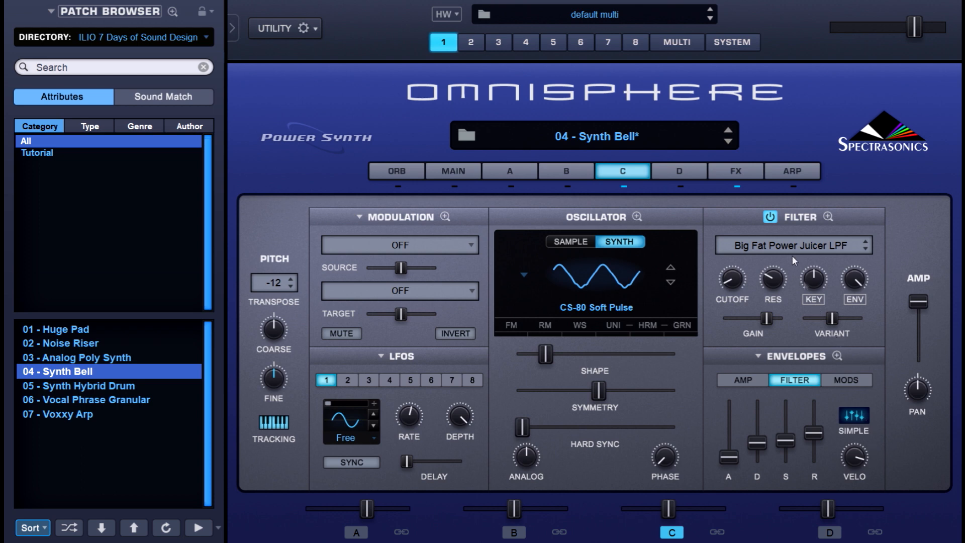
pyautogui.click(681, 173)
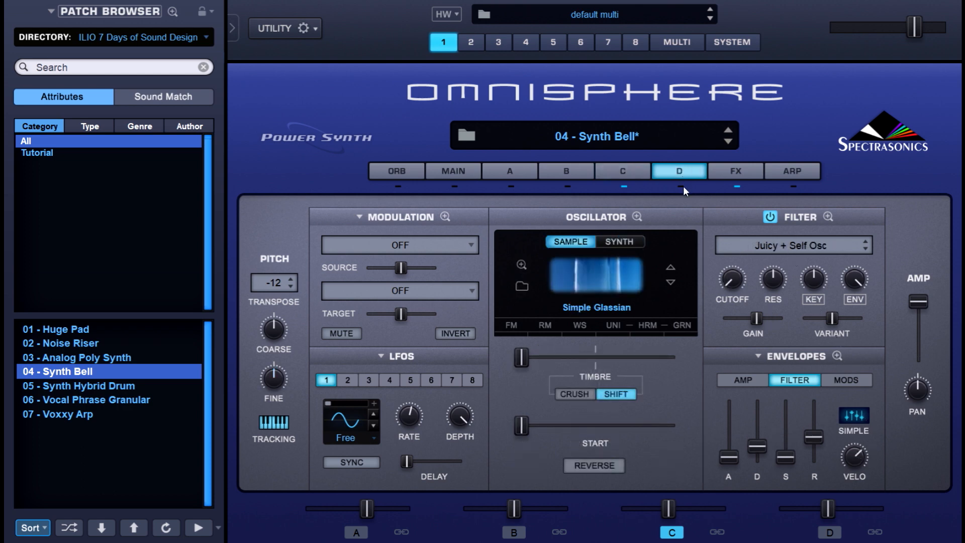
# Switch off layer C and lengthen layer D's amp envelope decay to 15.40 sec.
pyautogui.click(624, 187)
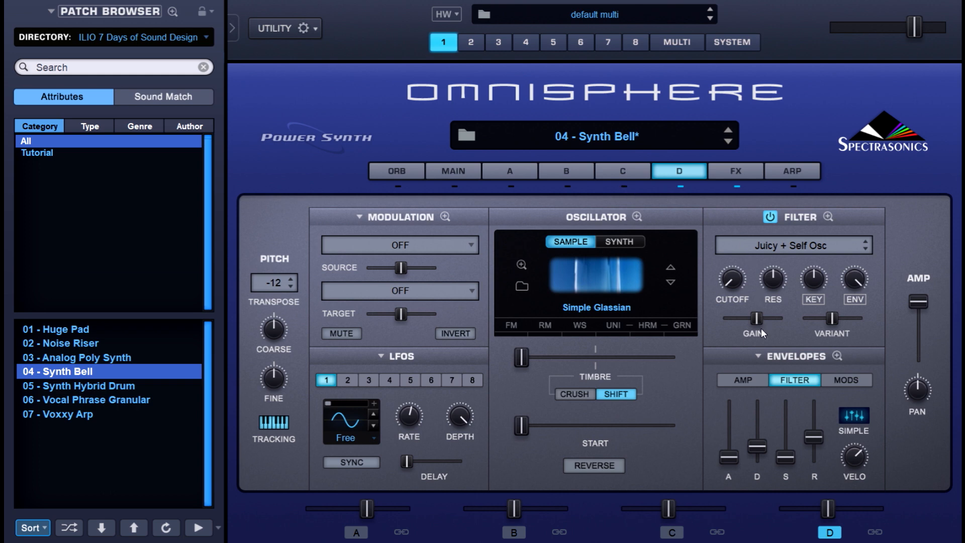
pyautogui.click(752, 383)
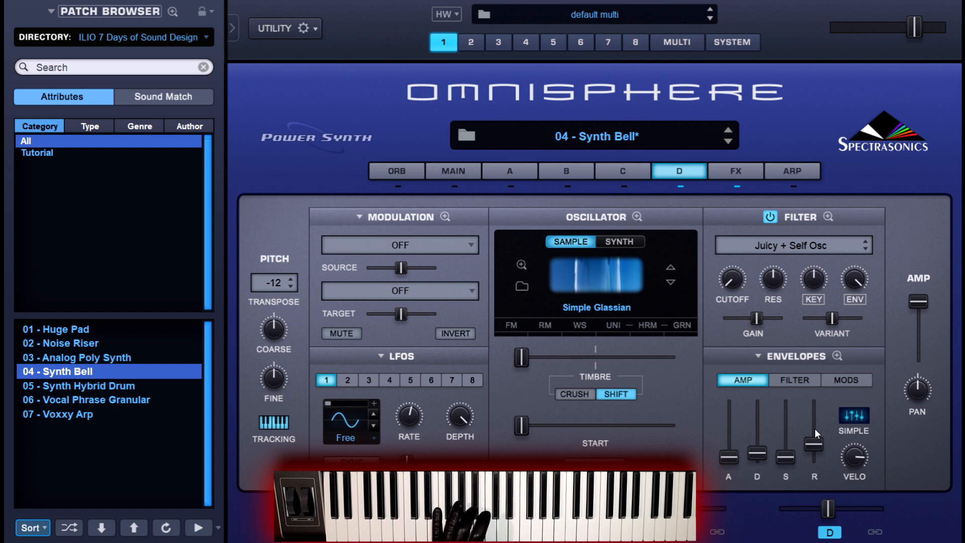
pyautogui.moveTo(762, 451)
pyautogui.mouseDown()
pyautogui.moveTo(769, 400)
pyautogui.moveTo(766, 452)
pyautogui.mouseUp()
# Lengthen layer D's filter envelope decay to 16.49 sec and toggle its Juicy + Self Osc filter off and on.
pyautogui.click(802, 381)
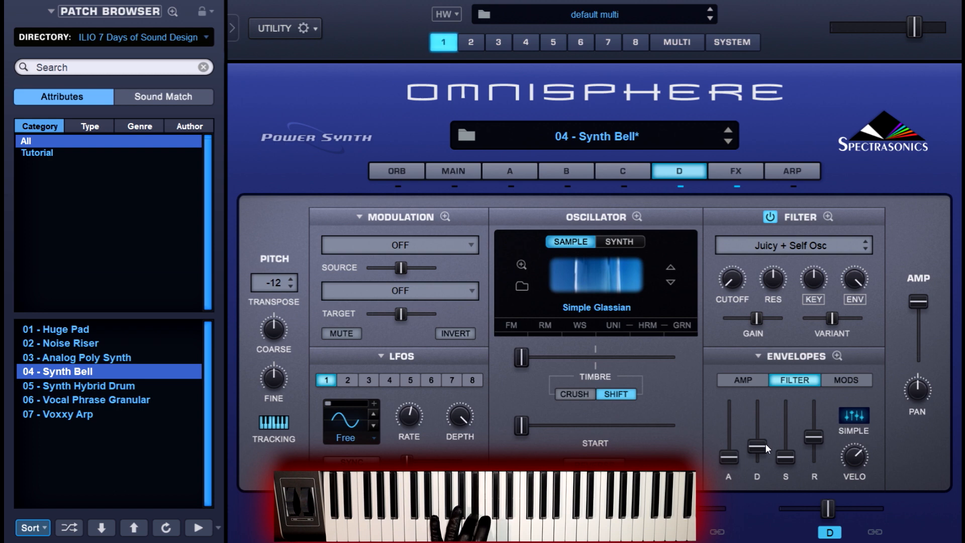
pyautogui.moveTo(763, 445)
pyautogui.mouseDown()
pyautogui.moveTo(765, 402)
pyautogui.moveTo(762, 446)
pyautogui.mouseUp()
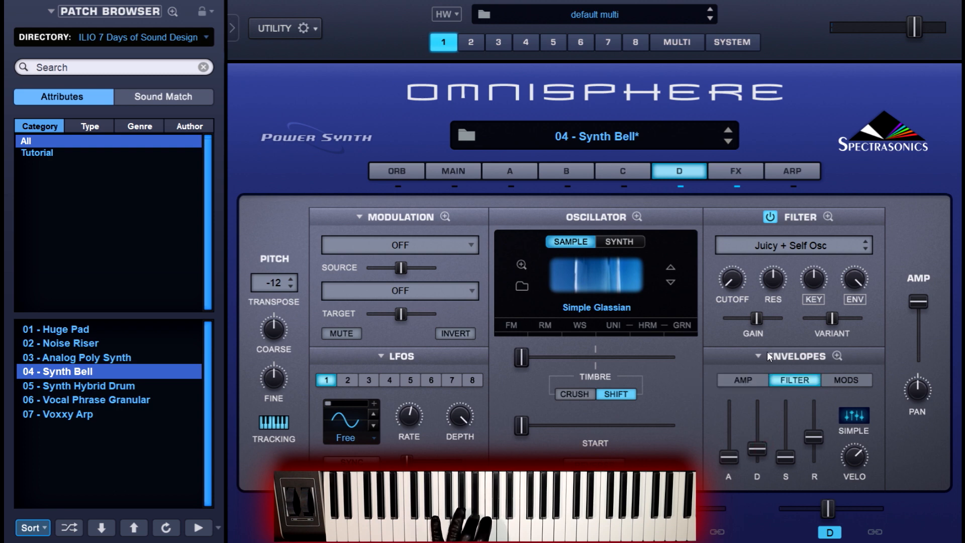
pyautogui.click(772, 219)
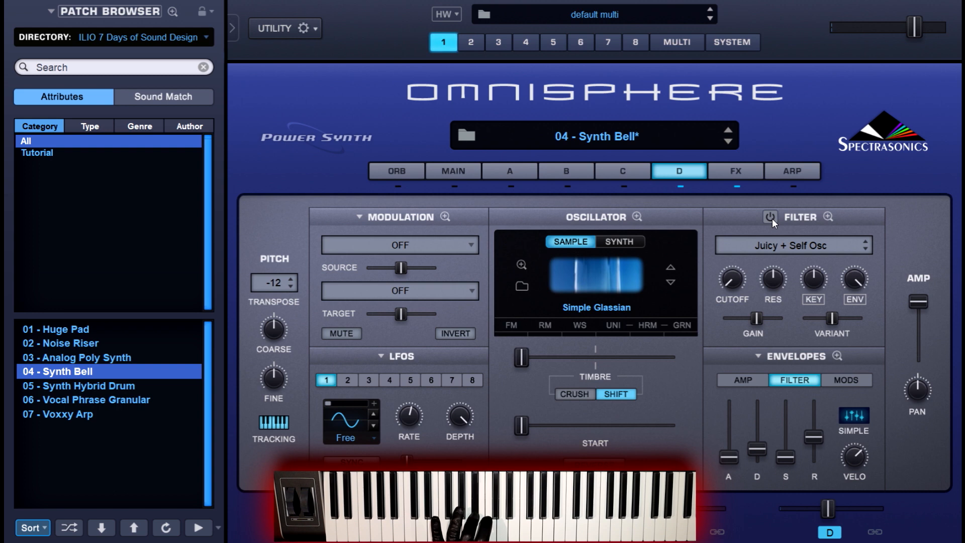
pyautogui.click(772, 218)
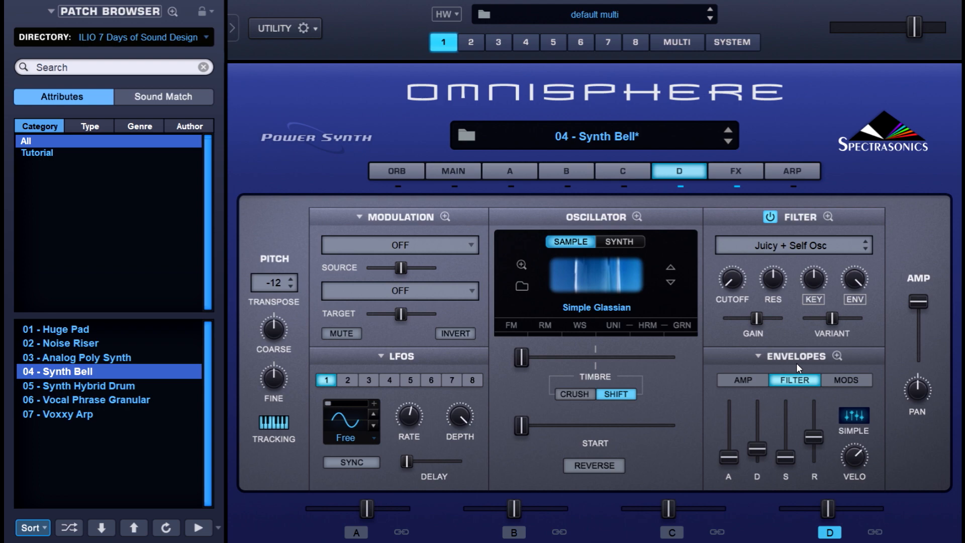
# Review the Aux, A, B, C, D and Common effects racks, including Pro-Verb and BPM Delay X2.
pyautogui.click(734, 171)
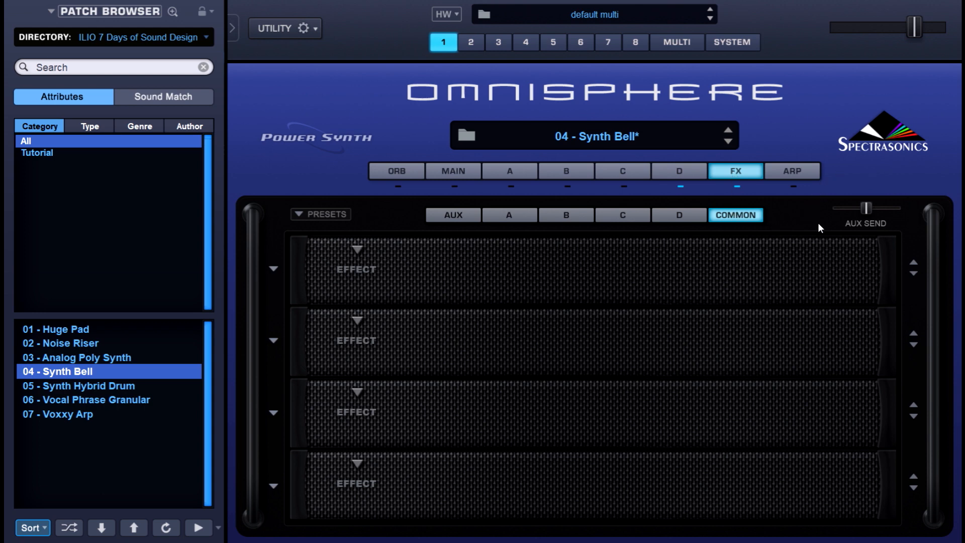
pyautogui.click(441, 217)
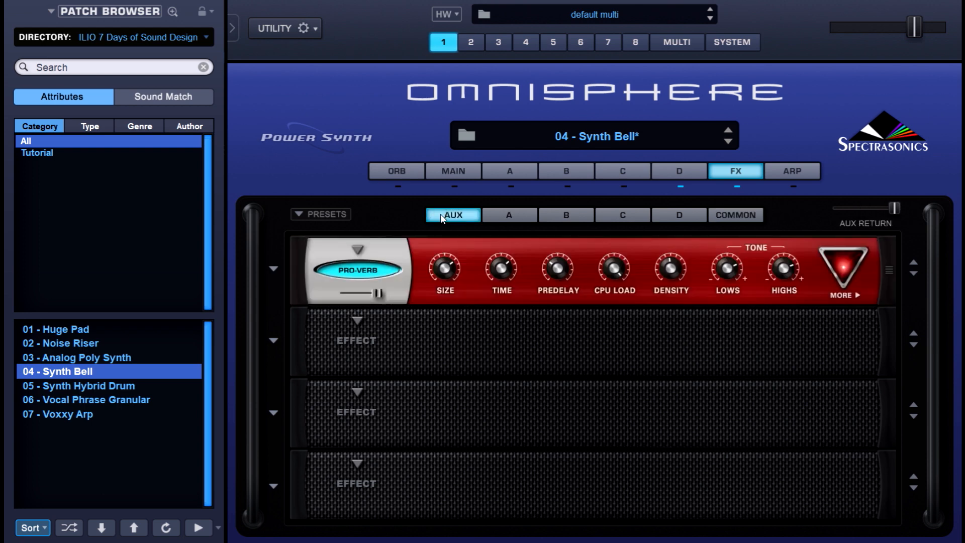
pyautogui.click(502, 216)
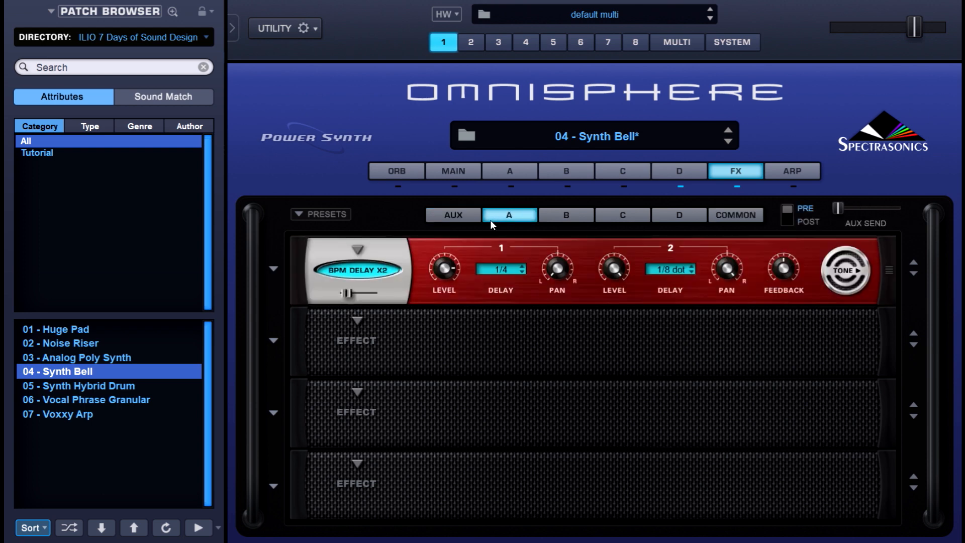
pyautogui.click(549, 218)
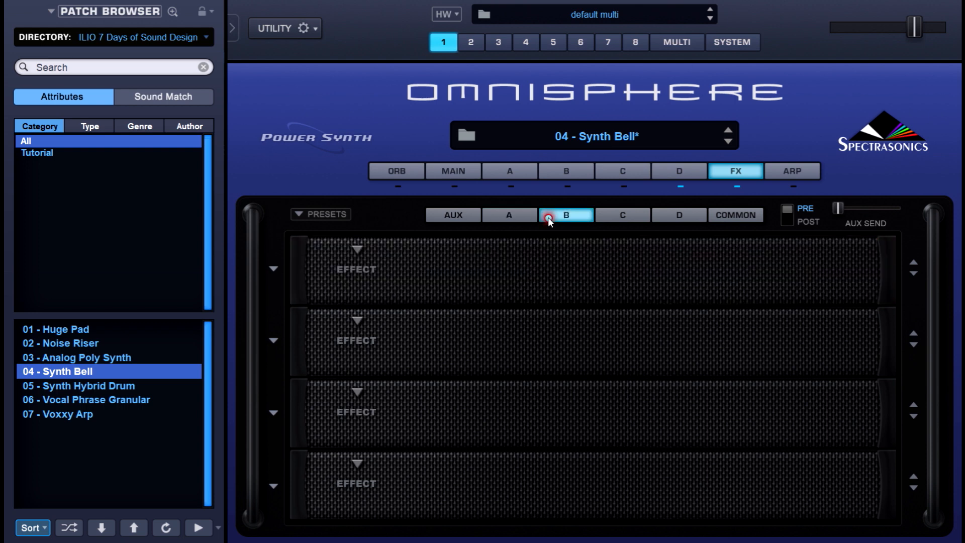
pyautogui.click(622, 221)
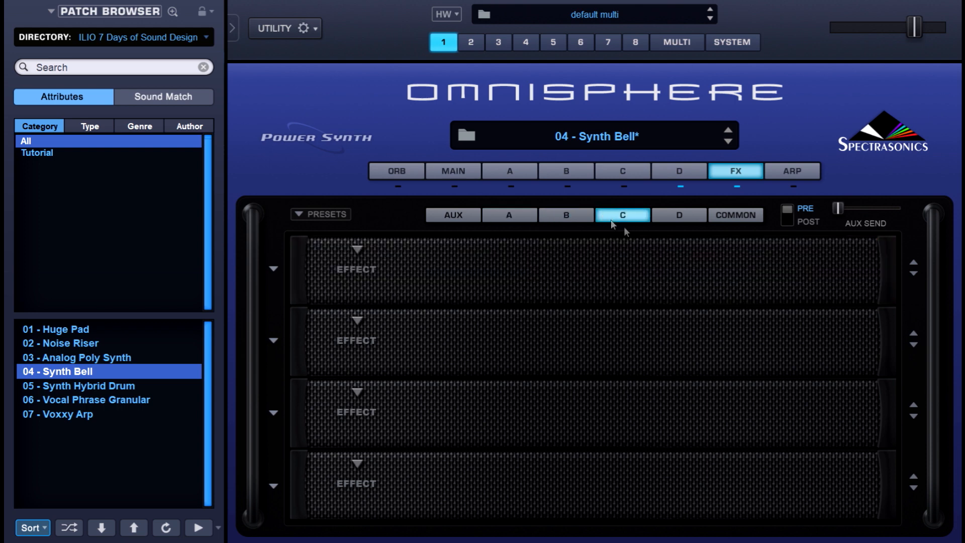
pyautogui.click(662, 220)
pyautogui.click(736, 216)
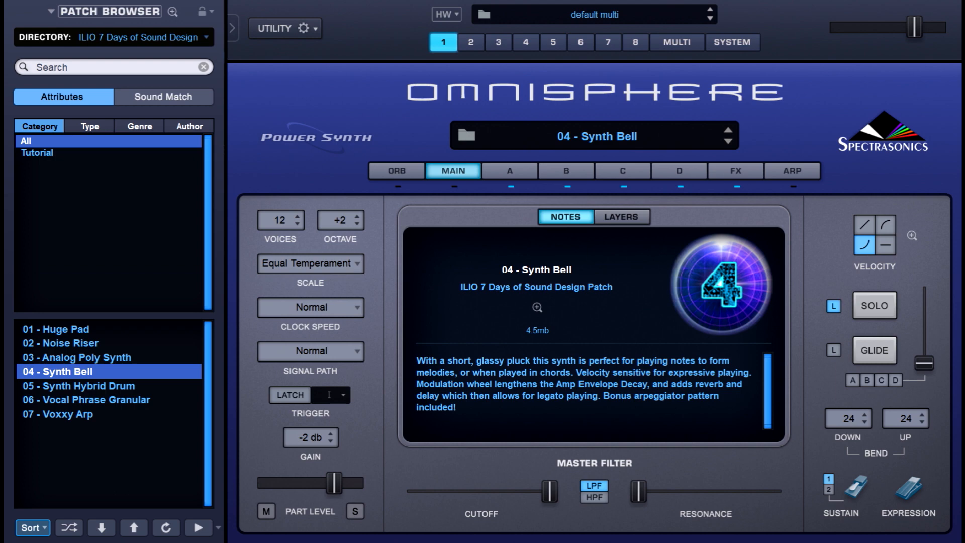
# Open layer A and expand its modulation section into the full Mod Matrix Zoom.
pyautogui.click(510, 172)
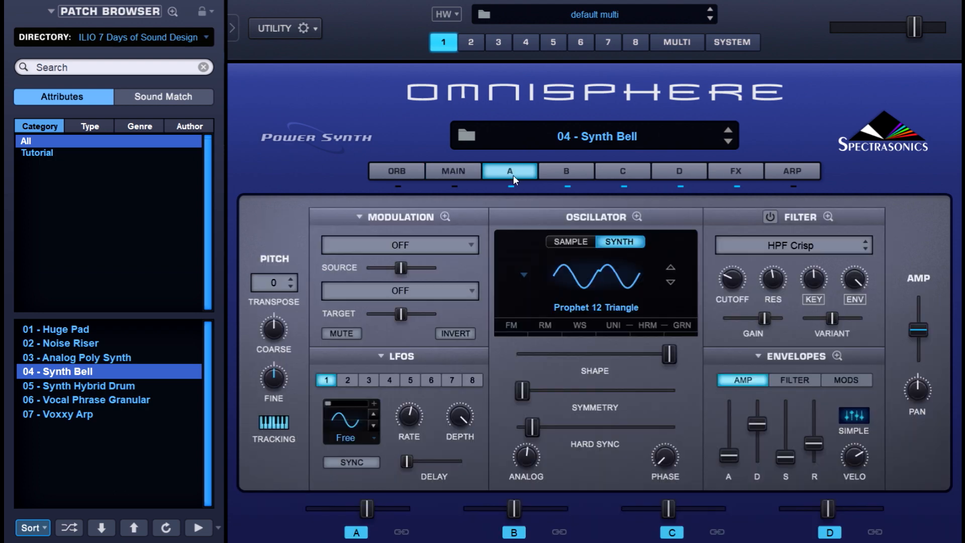
pyautogui.click(445, 217)
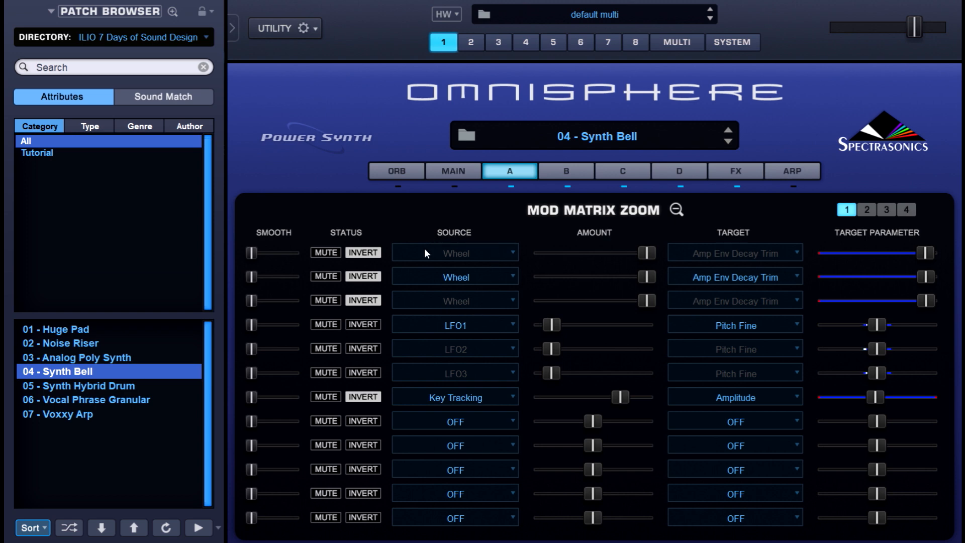
pyautogui.click(549, 167)
pyautogui.click(605, 170)
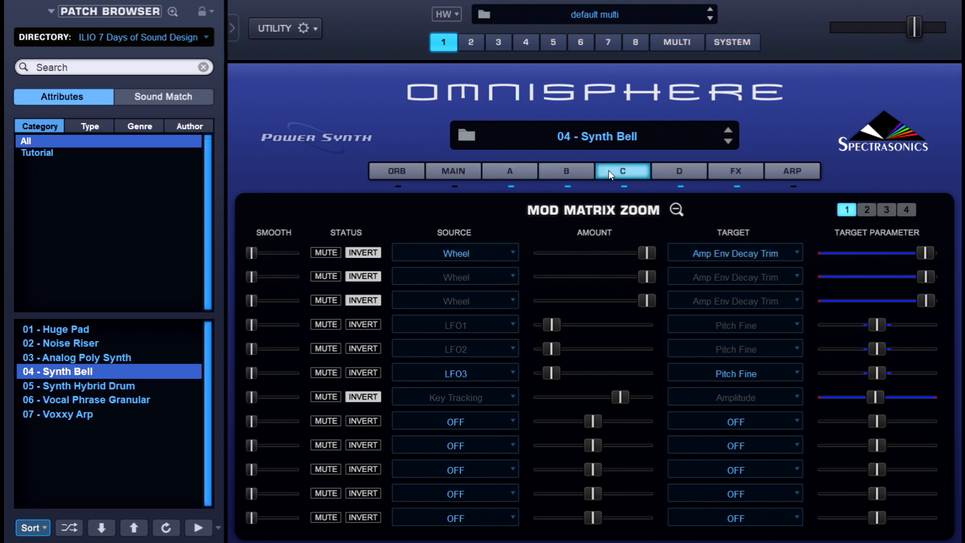
pyautogui.click(527, 173)
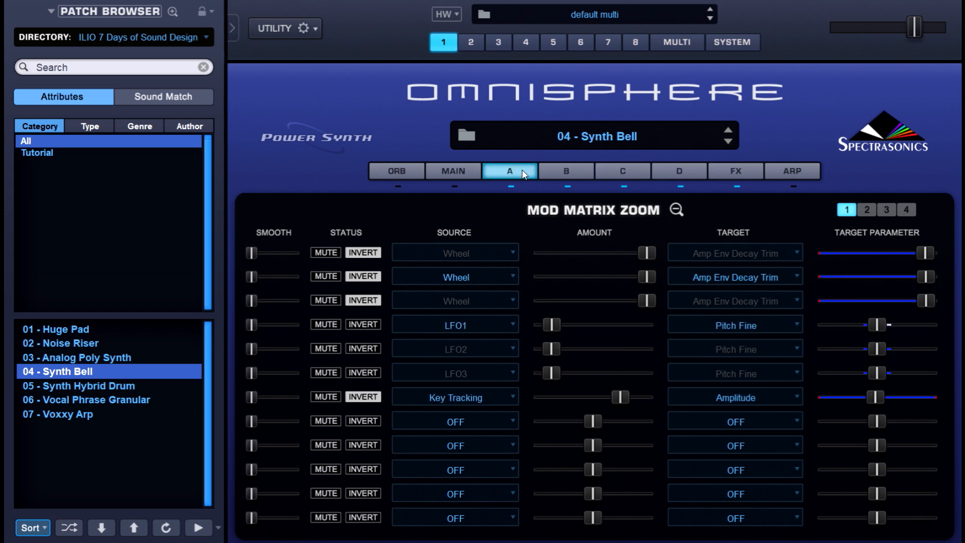